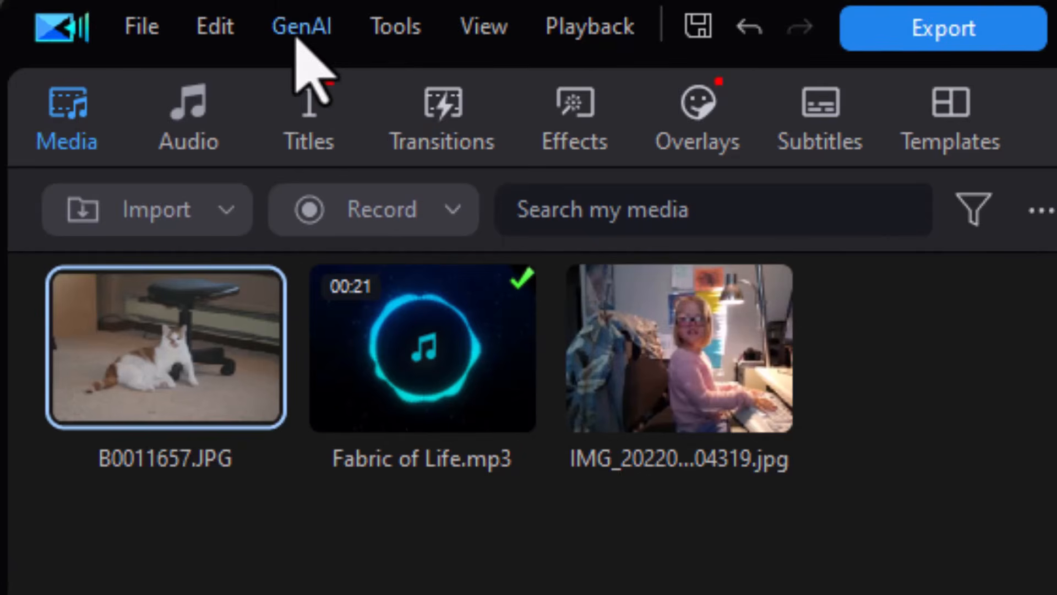
Start AI Replace from the generative AI tools and load the cat photo B0011657.JPG from this device for masking.
left_click(296, 36)
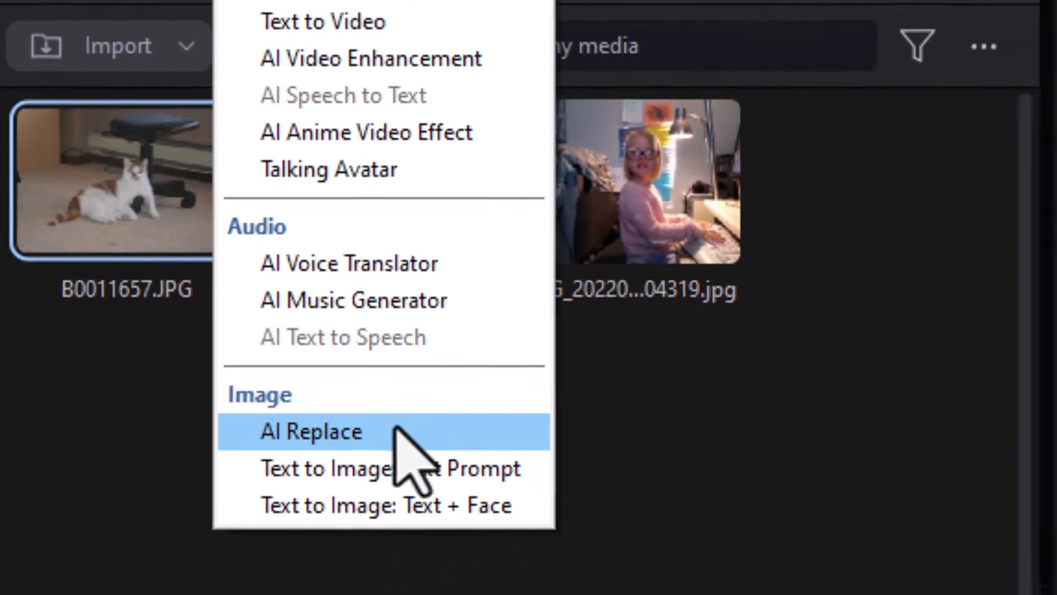
left_click(438, 457)
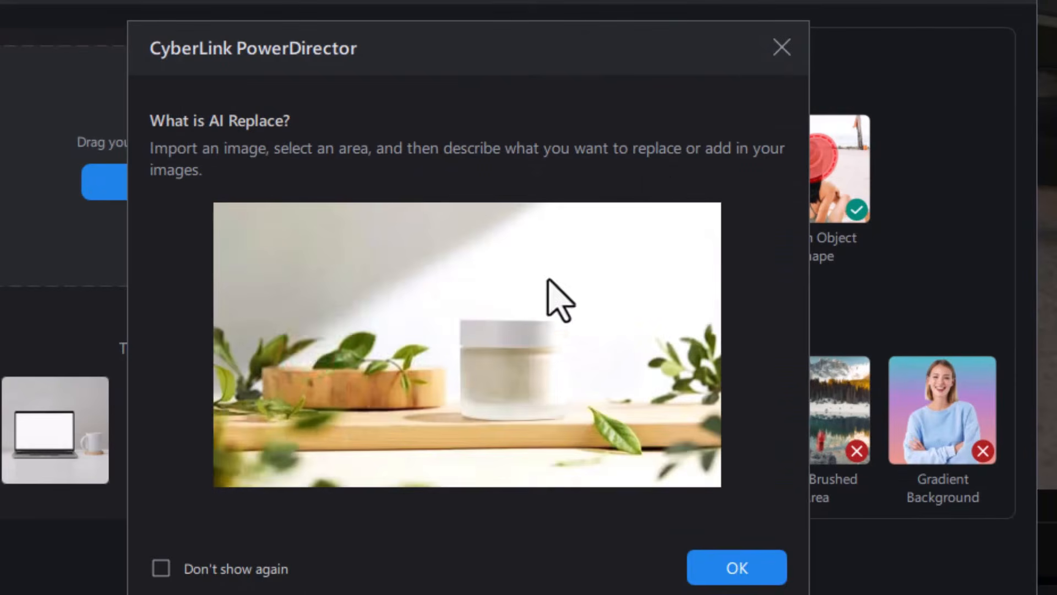
left_click(783, 48)
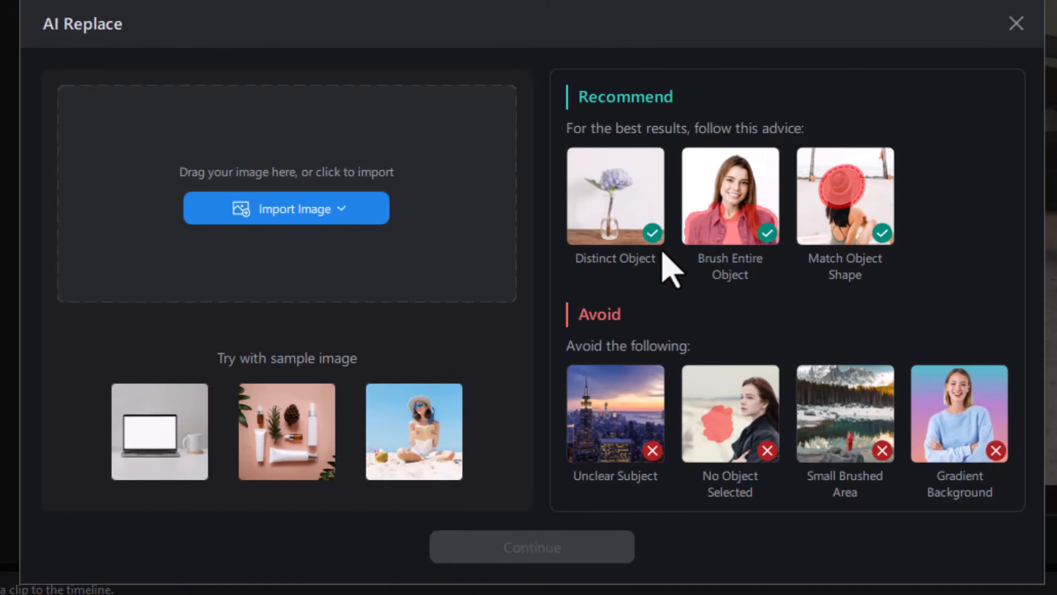
left_click(294, 216)
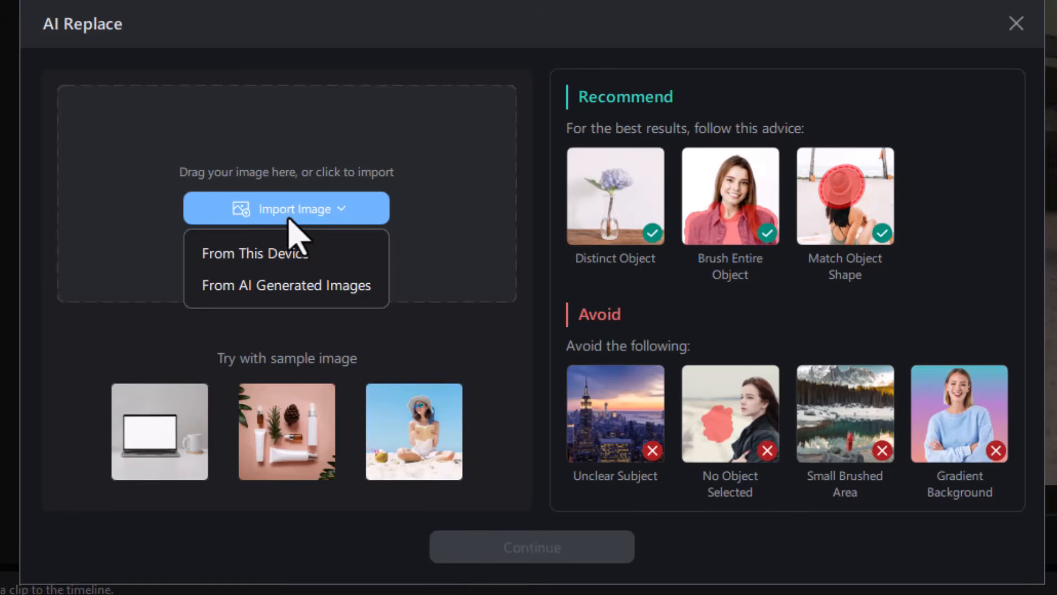
left_click(306, 267)
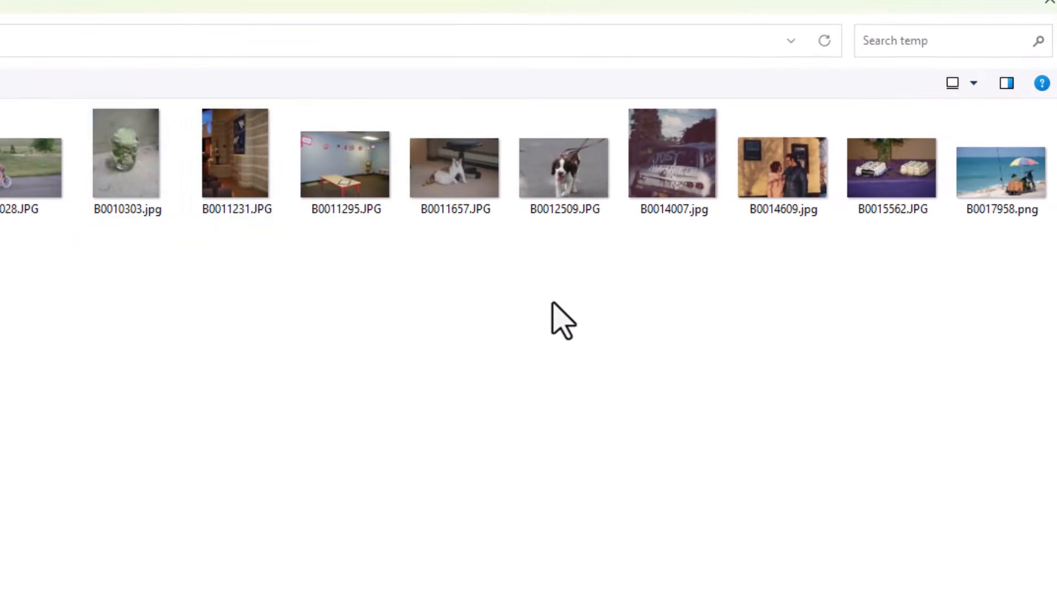
left_click(458, 186)
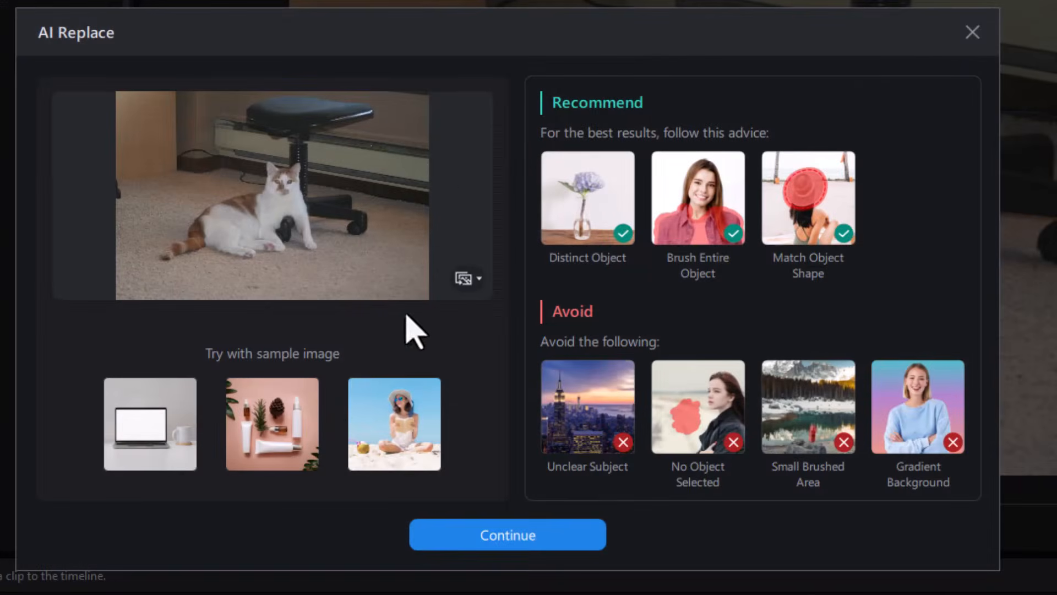
left_click(514, 520)
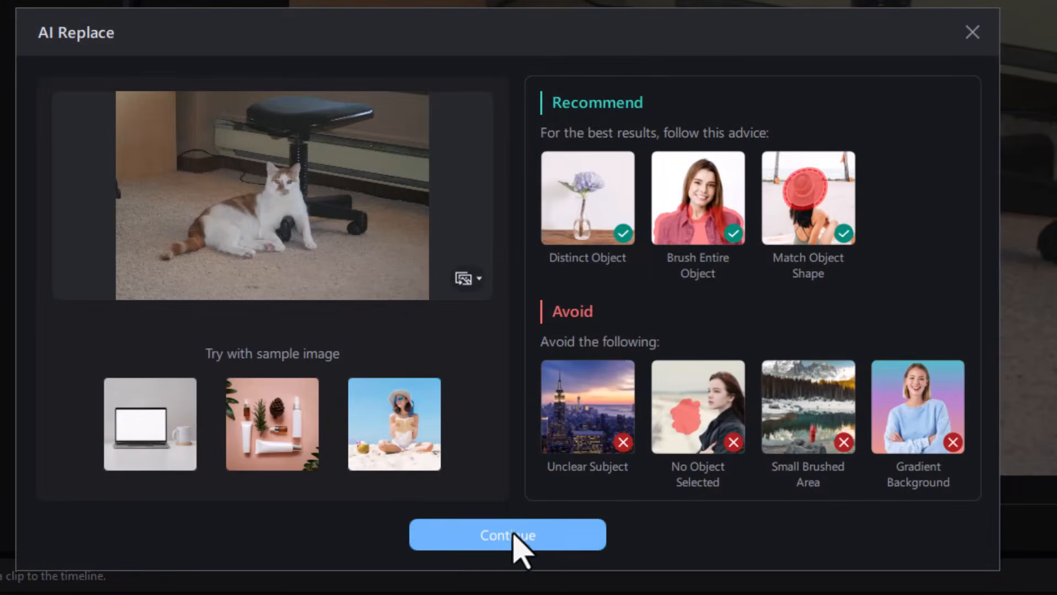
left_click(514, 543)
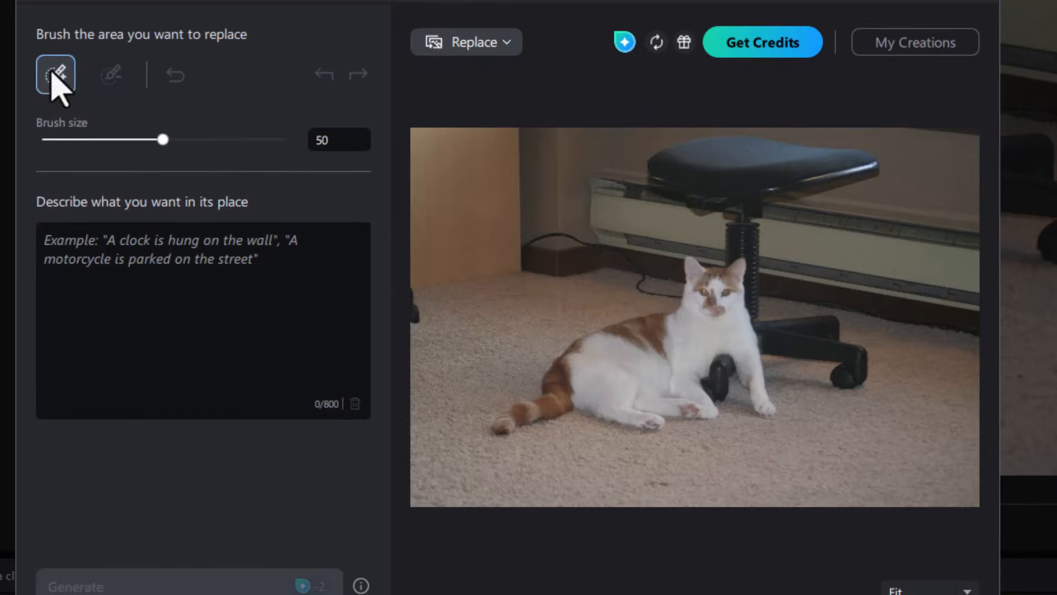
Brush a mask over the whole cat at brush size 50 and erase the excess mask on the carpet below it.
mouse_move(499, 424)
left_mouse_down()
mouse_move(564, 418)
mouse_move(555, 391)
mouse_move(566, 373)
mouse_move(690, 324)
mouse_move(691, 270)
mouse_move(709, 292)
mouse_move(738, 279)
mouse_move(733, 319)
mouse_move(765, 401)
mouse_move(719, 324)
mouse_move(689, 357)
mouse_move(697, 413)
mouse_move(570, 415)
mouse_move(569, 393)
mouse_move(661, 370)
left_mouse_up()
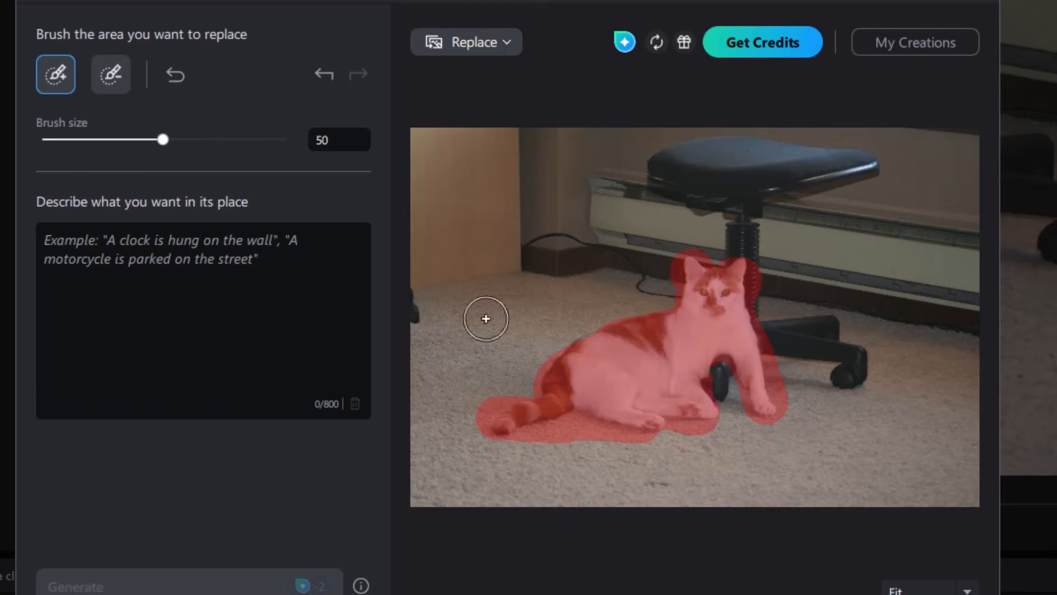
left_click(120, 83)
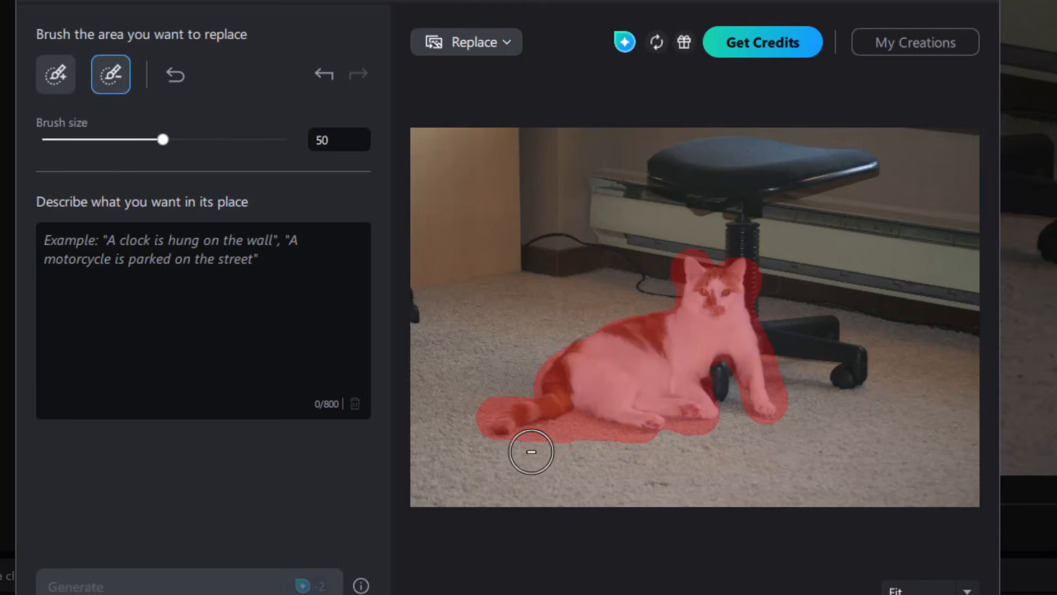
left_click_drag(561, 442, 649, 472)
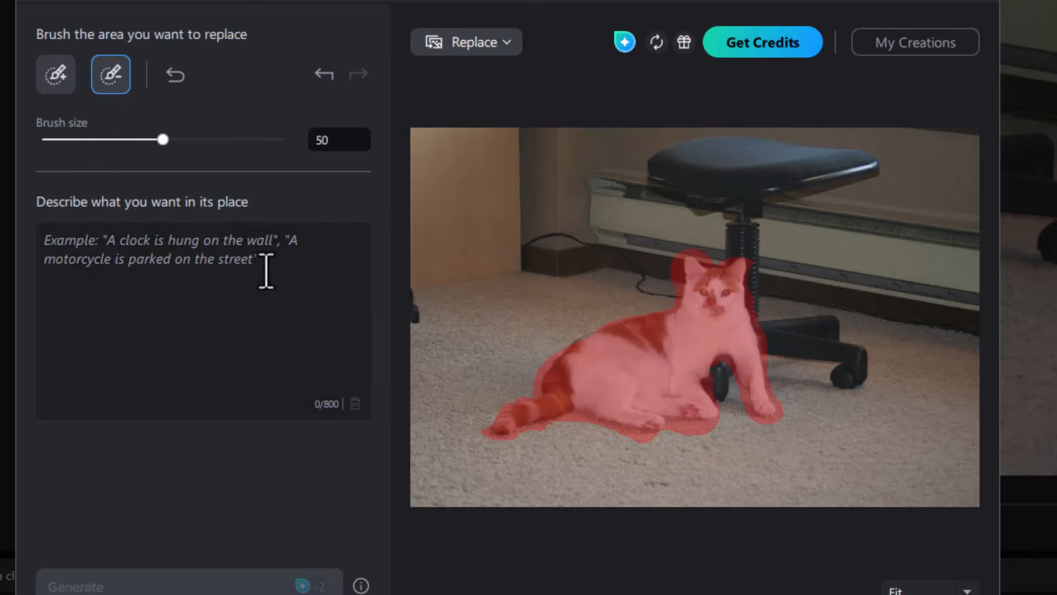
Describe the replacement for the masked cat as "dog" and generate the results.
left_click(164, 255)
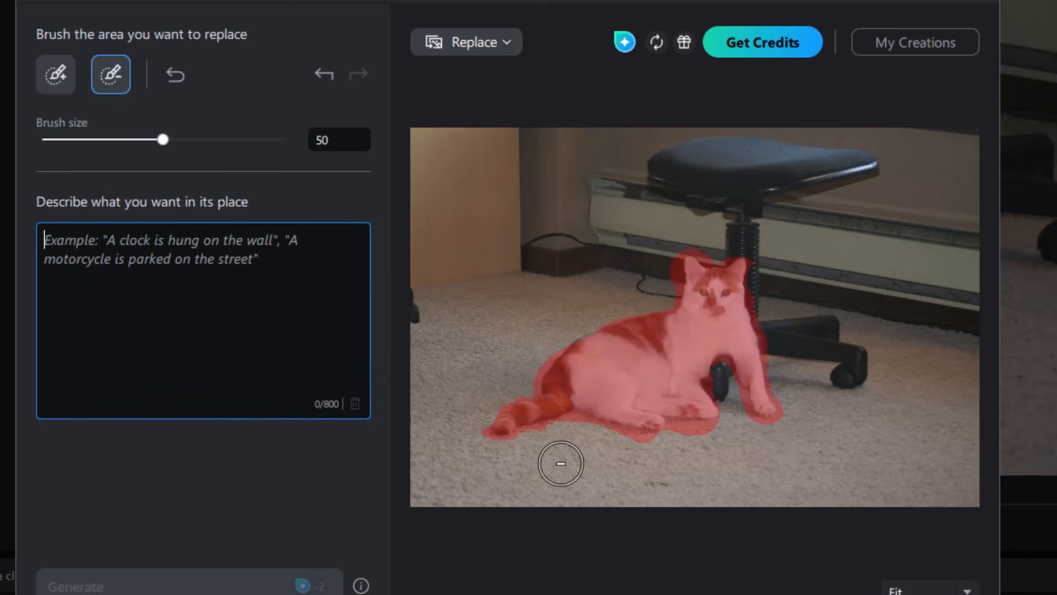
type("dog")
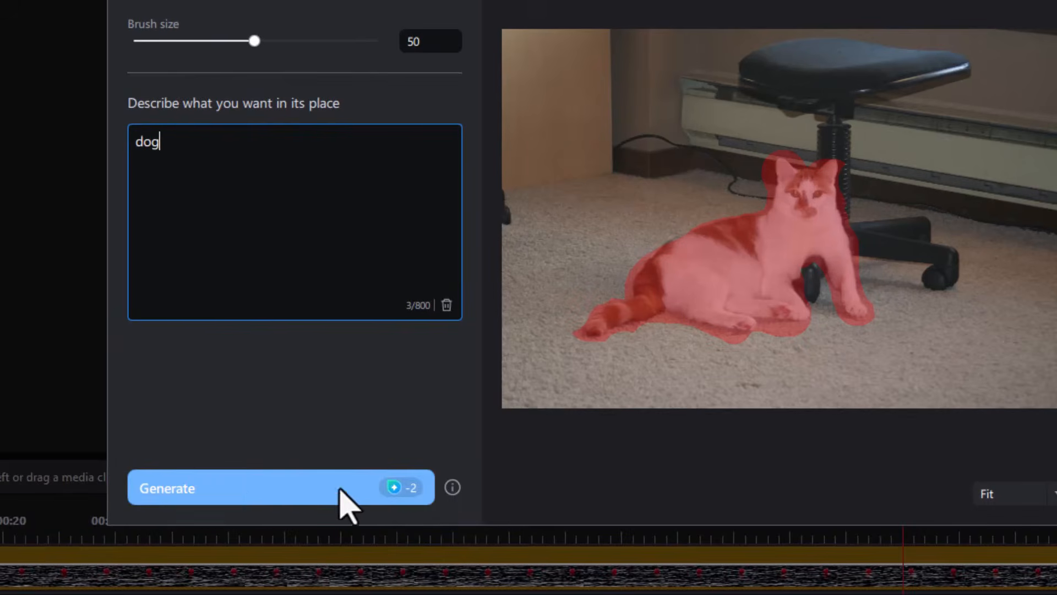
left_click(242, 488)
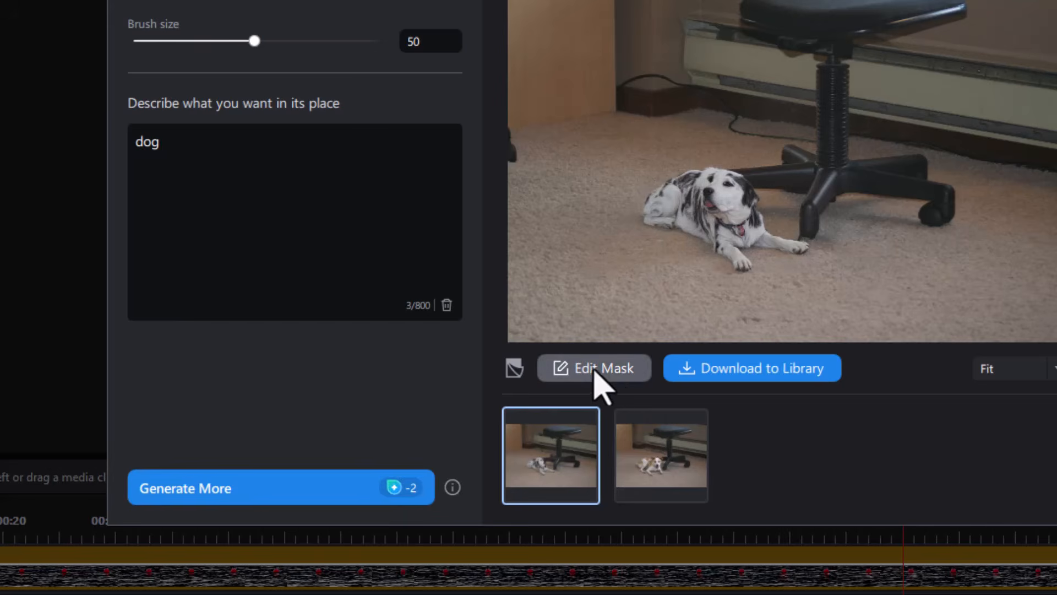
Compare the first generated dog image with the original photo.
left_click(516, 372)
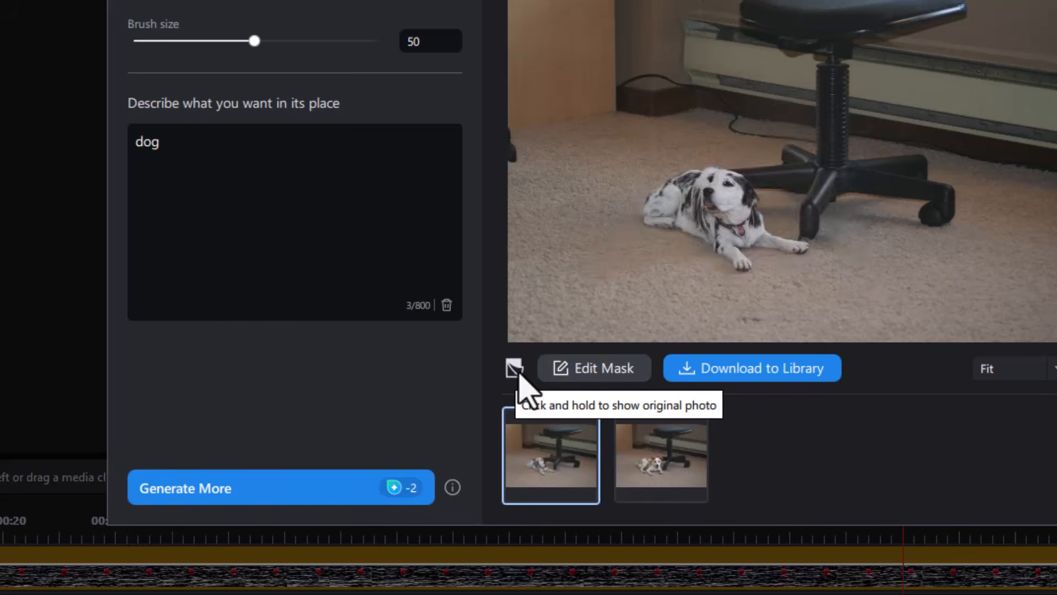
left_click(518, 373)
left_click(517, 372)
left_click(518, 373)
left_click(518, 373)
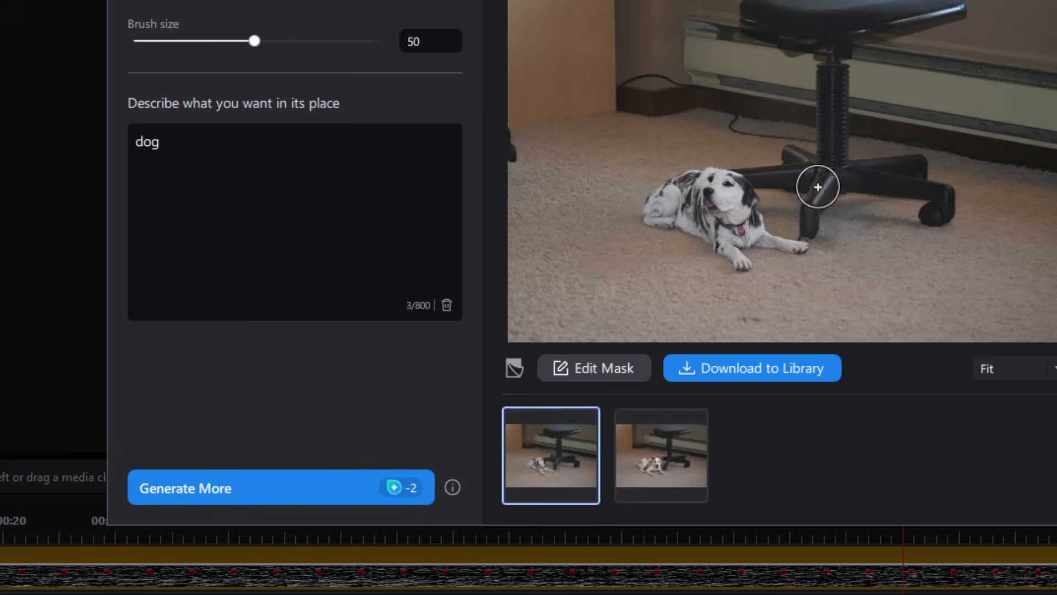
left_click(516, 370)
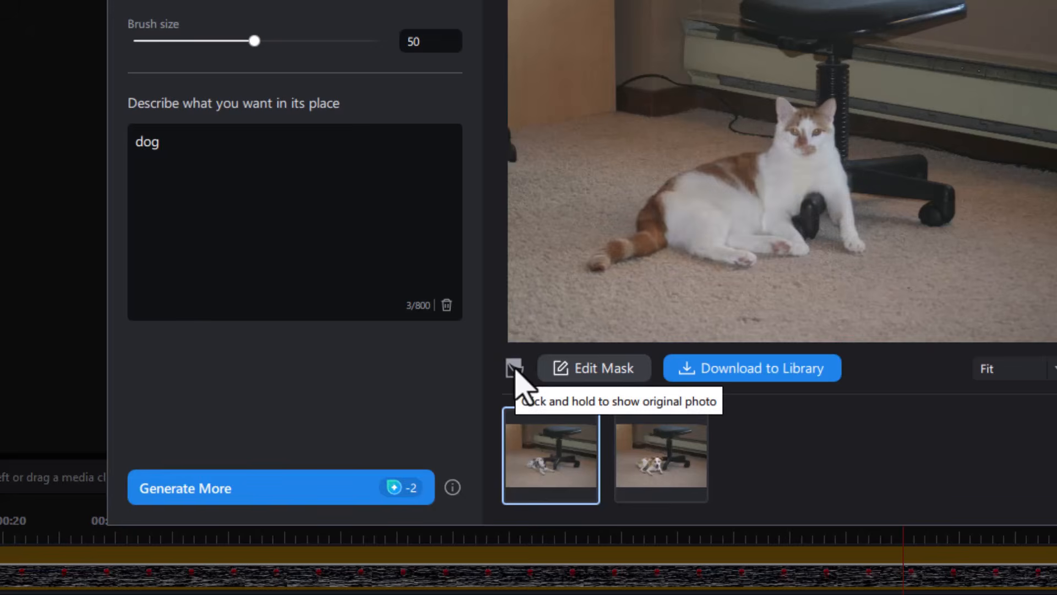
left_click_drag(516, 370, 518, 372)
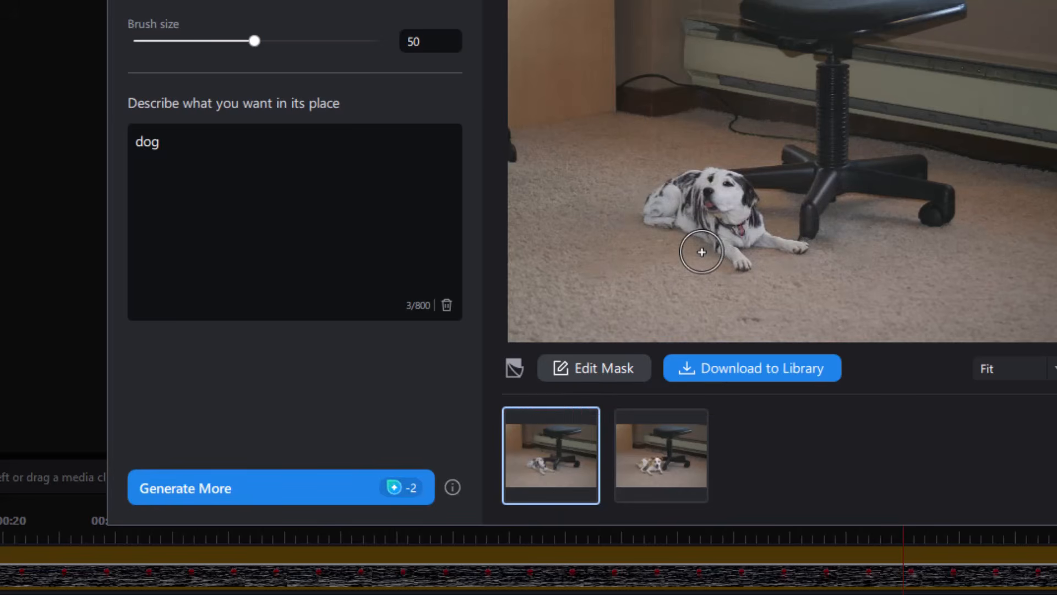
Download the first generated dog image to the library and close AI Replace.
left_click(767, 370)
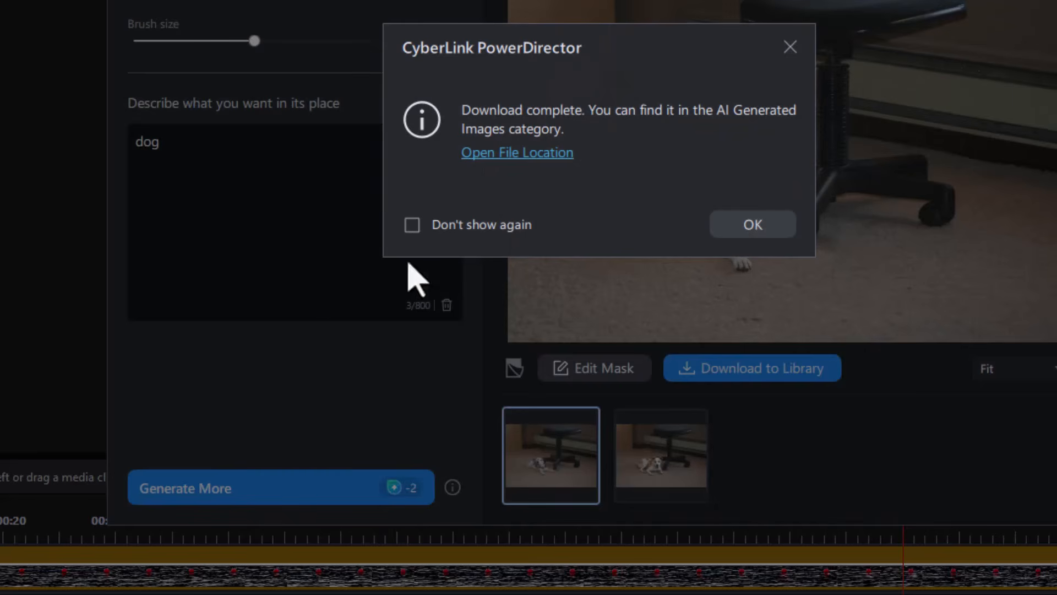
left_click(752, 224)
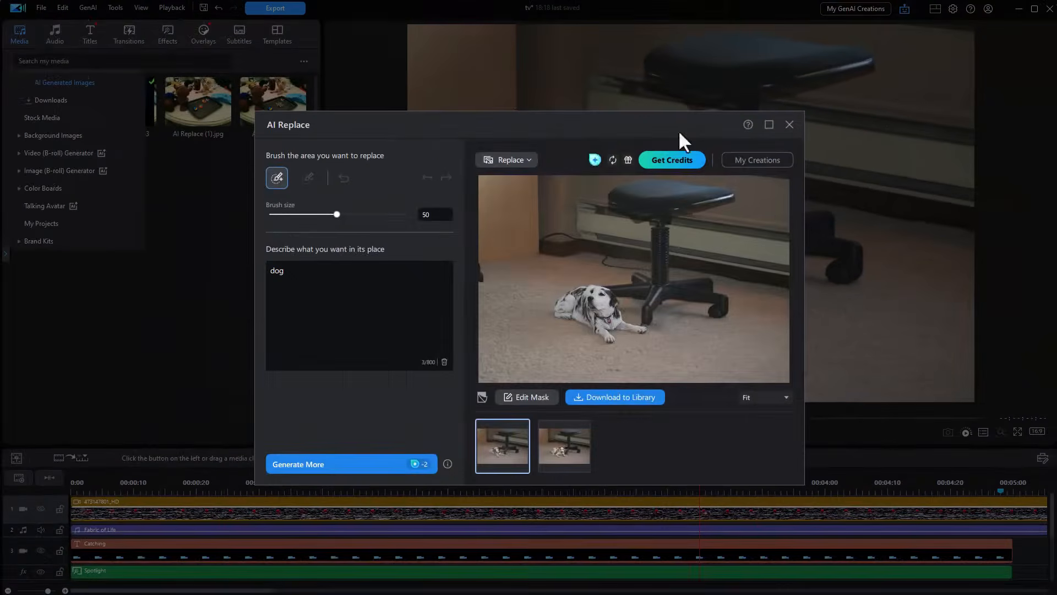
key("Escape")
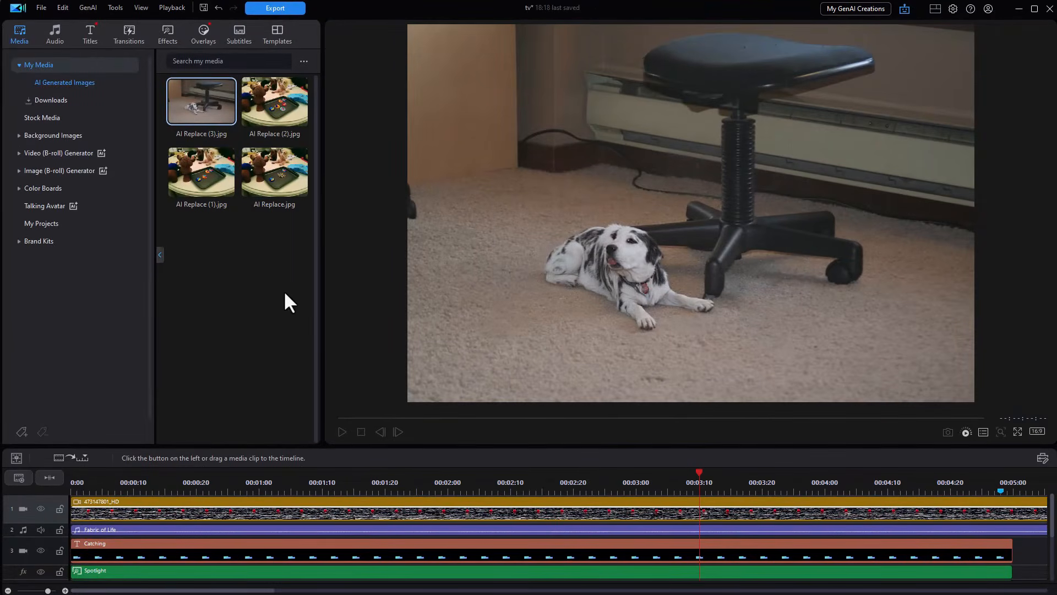
Start a new AI Replace session and load the classroom photo B0011295.JPG from this device for masking.
left_click(89, 6)
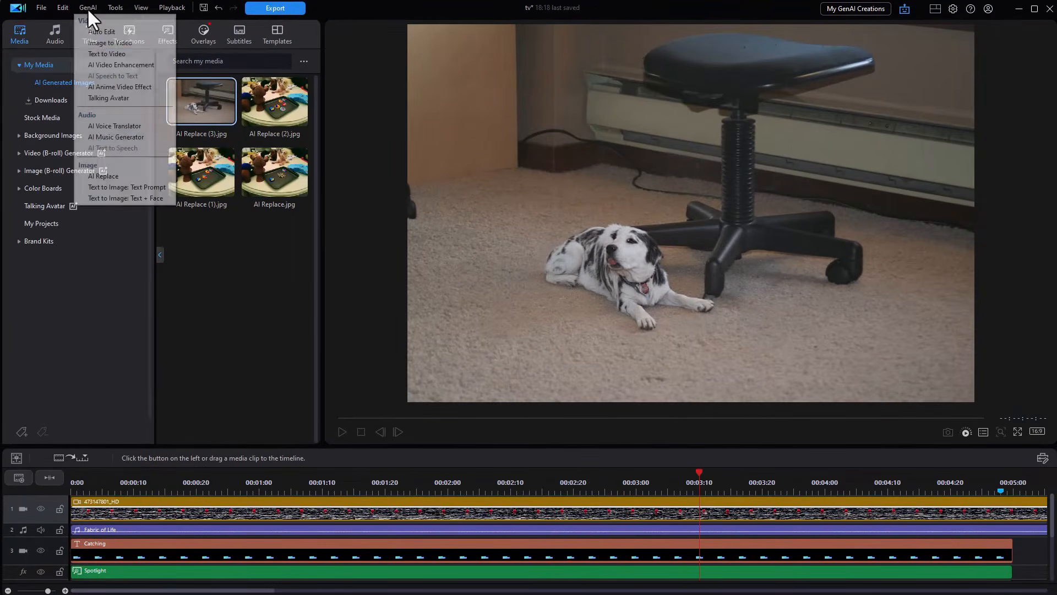
left_click(109, 175)
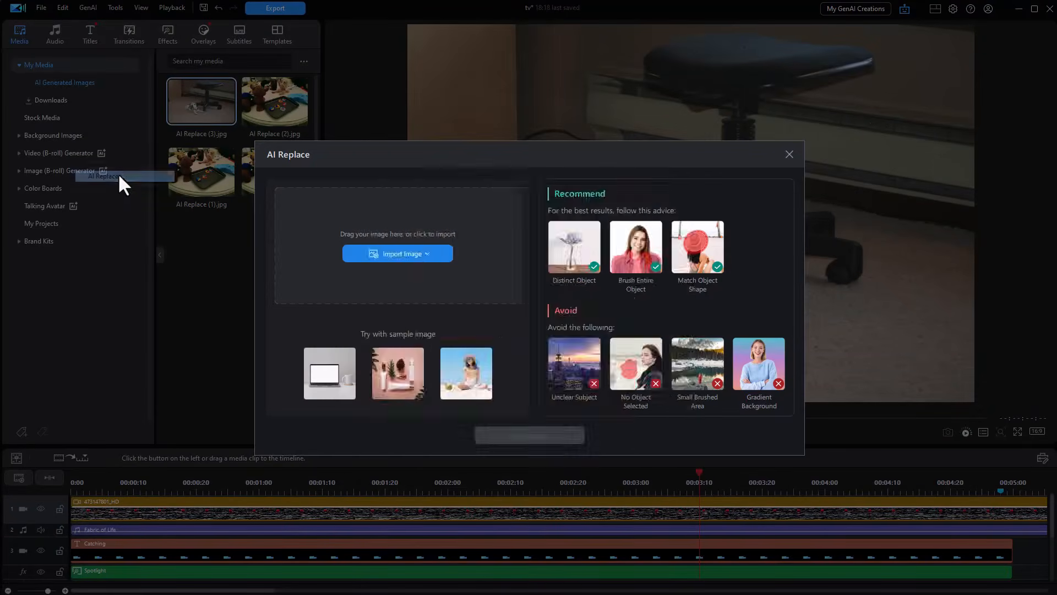
left_click(682, 189)
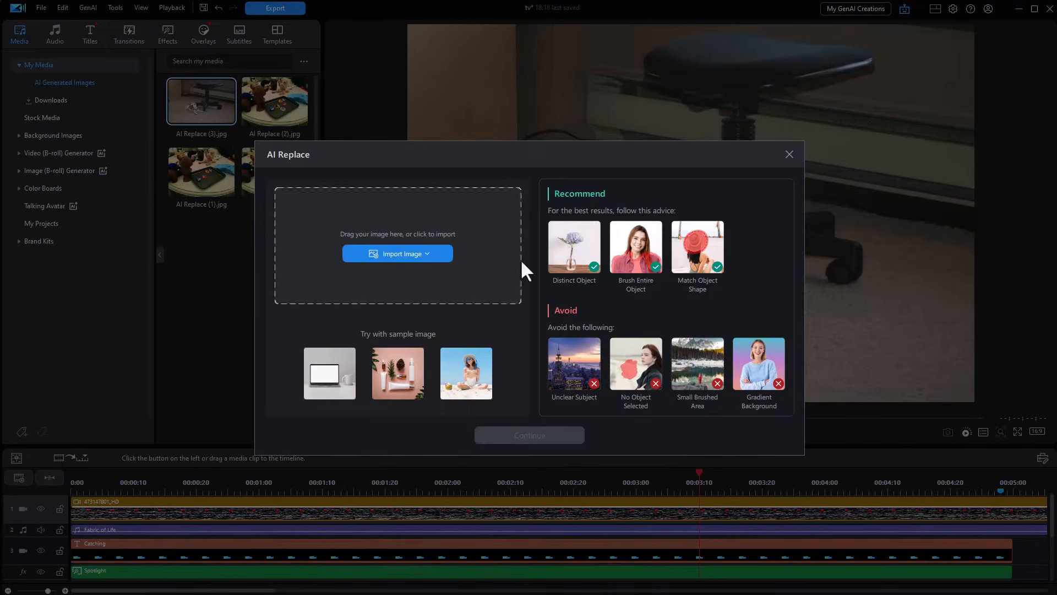
left_click(394, 253)
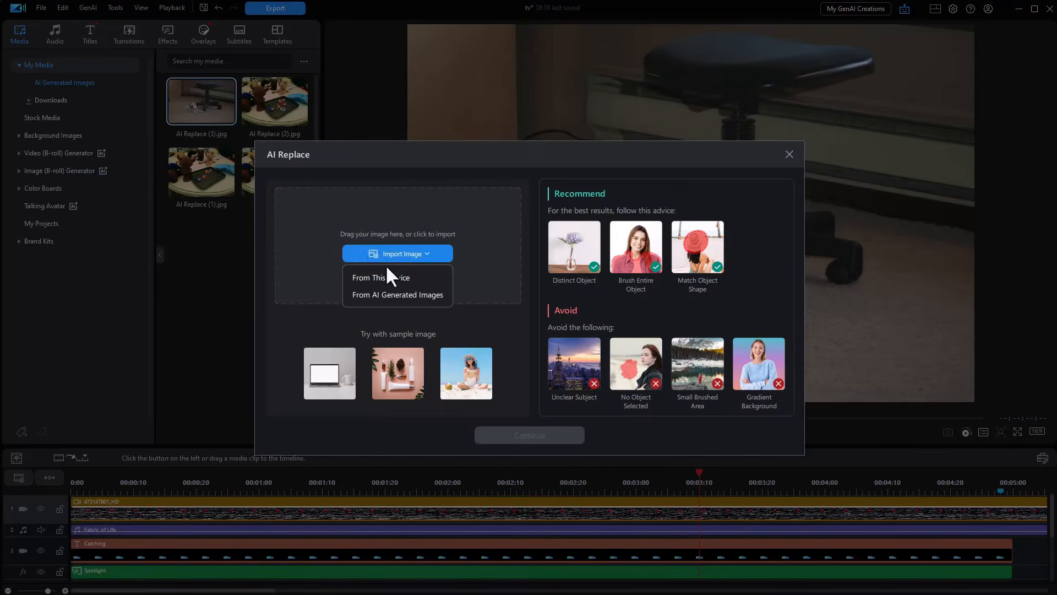
left_click(388, 276)
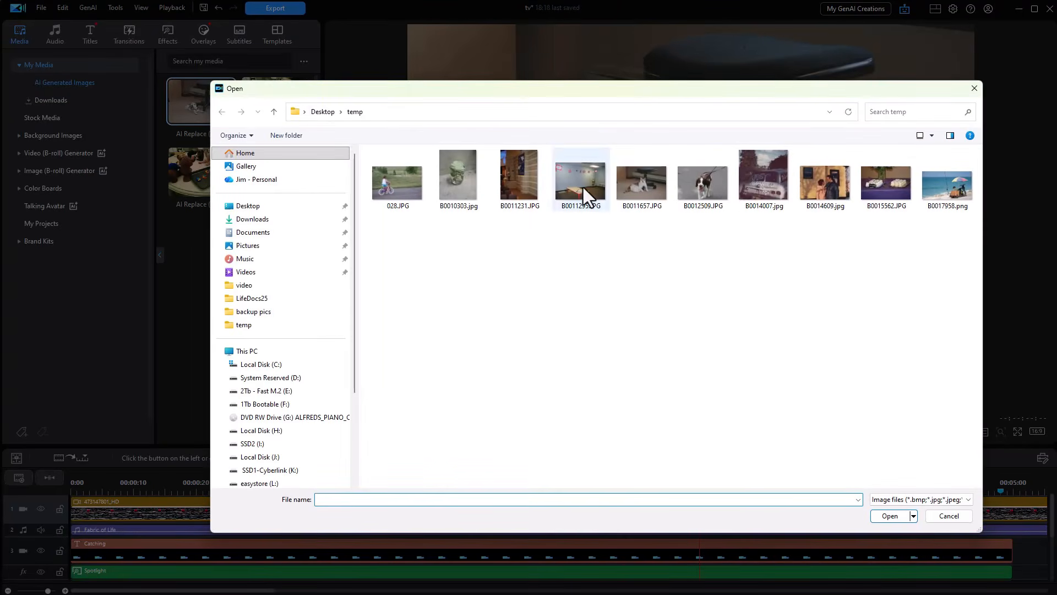
double_click(583, 187)
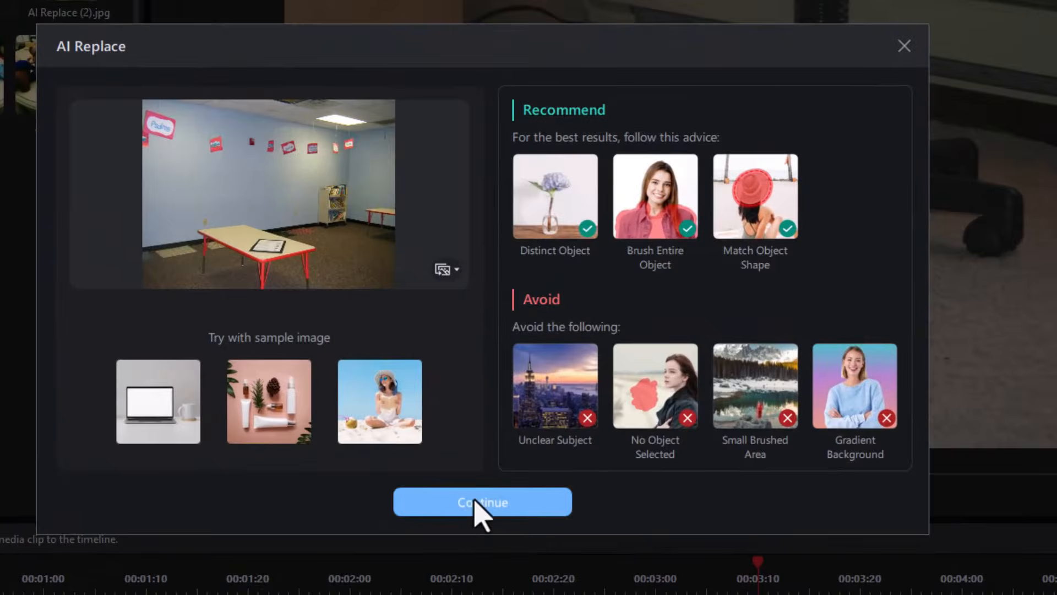
left_click(488, 491)
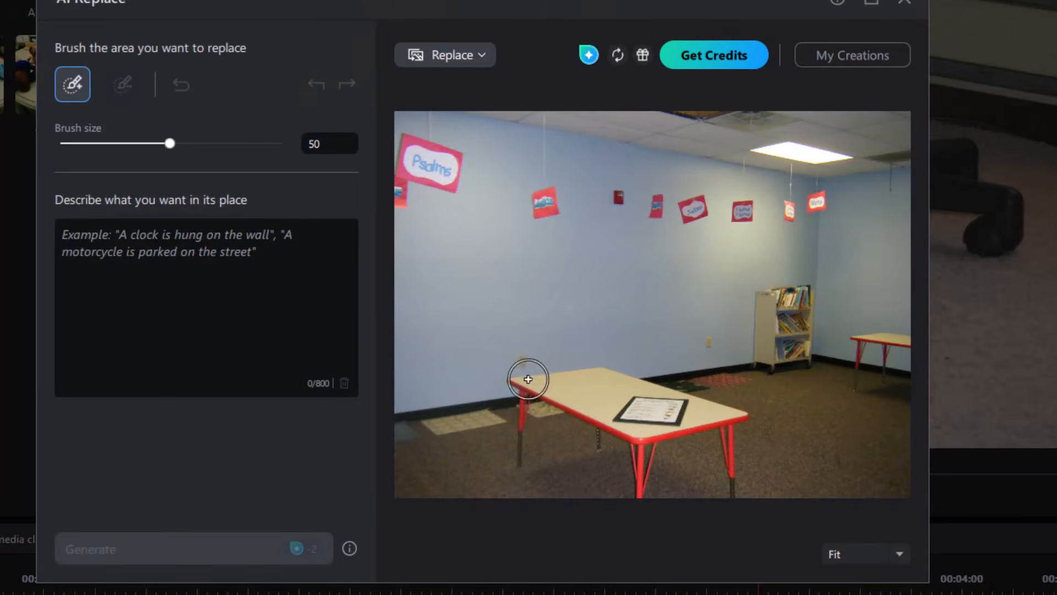
Mask the foreground table and its legs with reduced brush sizes of 20 and 28, and describe its replacement as "bookcase".
scroll(519, 458, "down", 12)
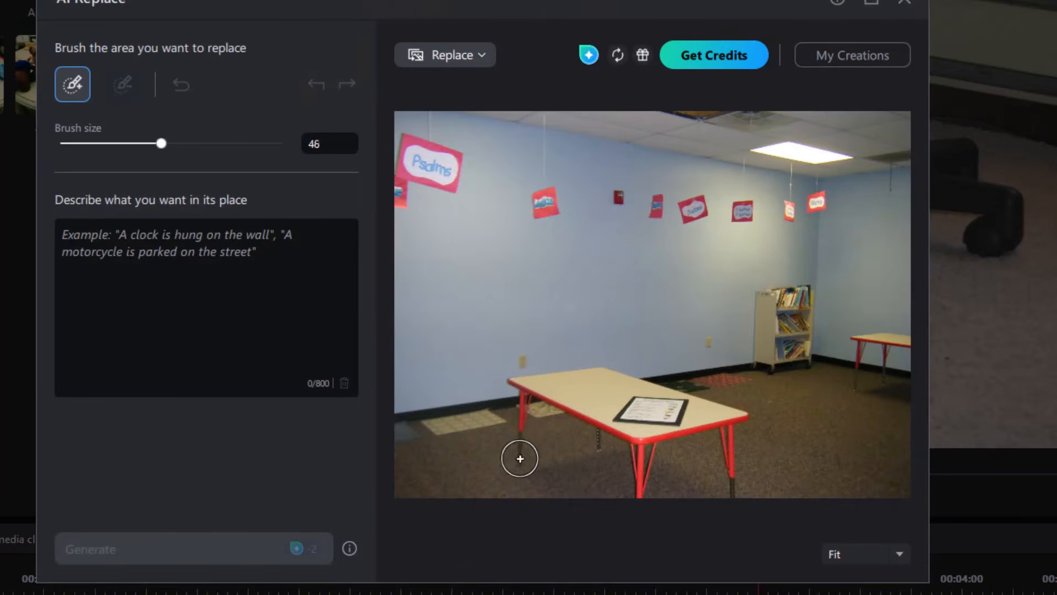
scroll(520, 454, "down", 3)
left_click_drag(517, 465, 512, 443)
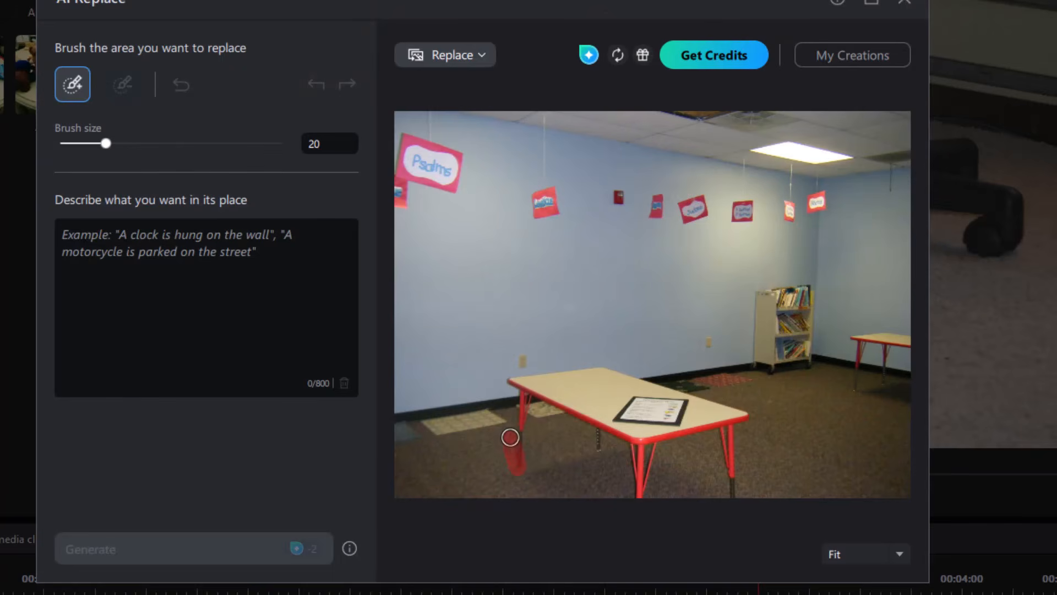
left_click_drag(520, 446, 524, 425)
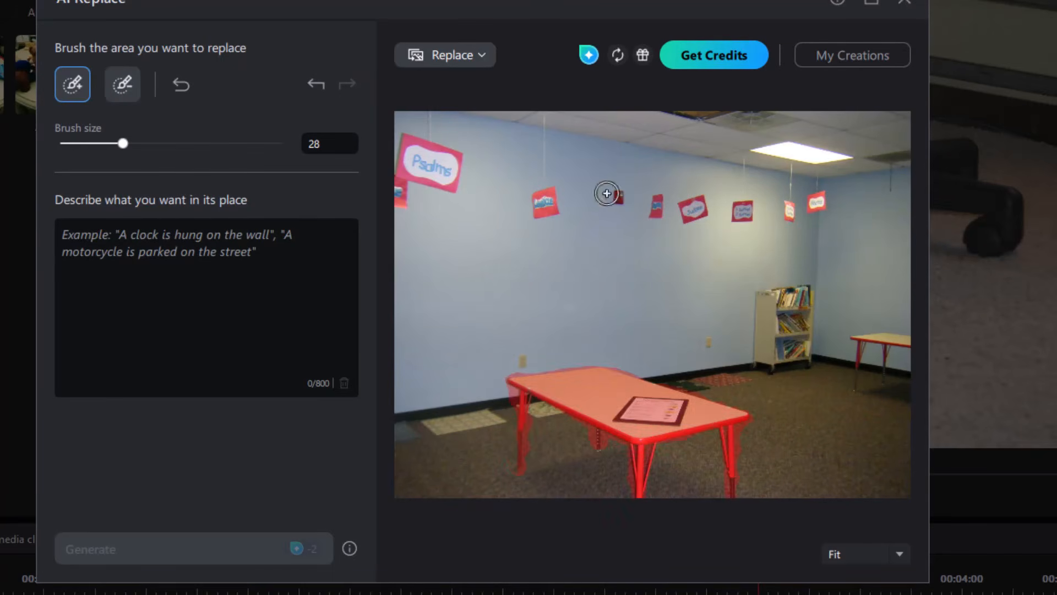
left_click(142, 257)
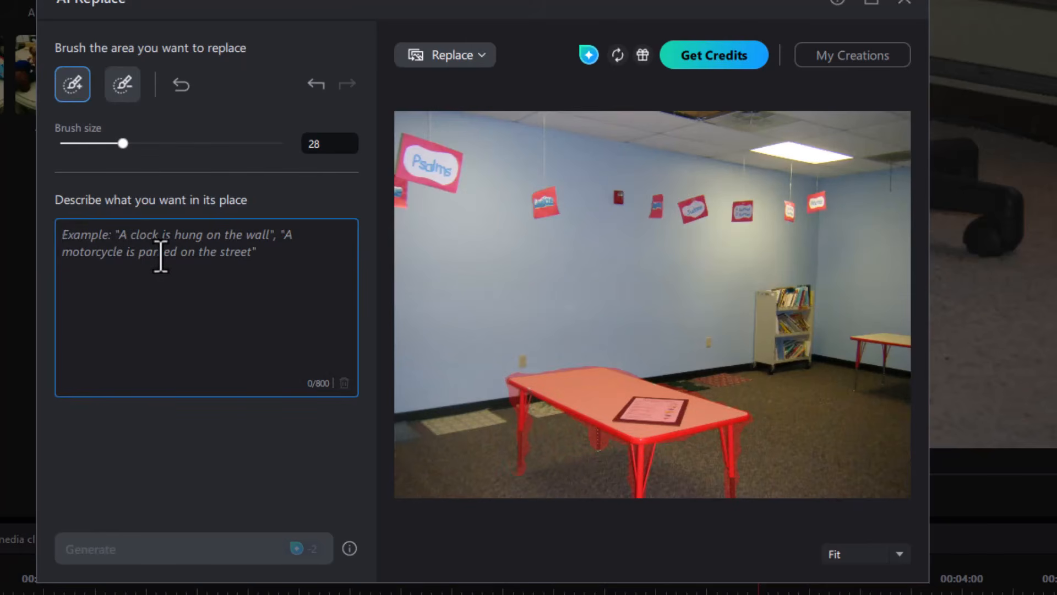
type("bookcase")
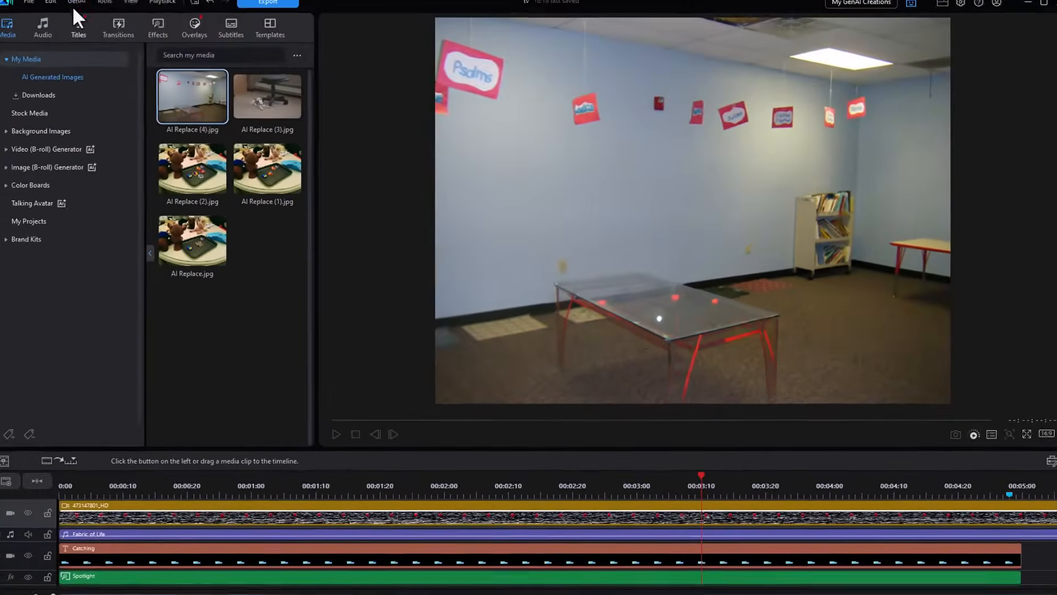
Start a new AI Replace session and load the cake table photo B0015562.JPG from this device for masking.
left_click(88, 8)
left_click(103, 176)
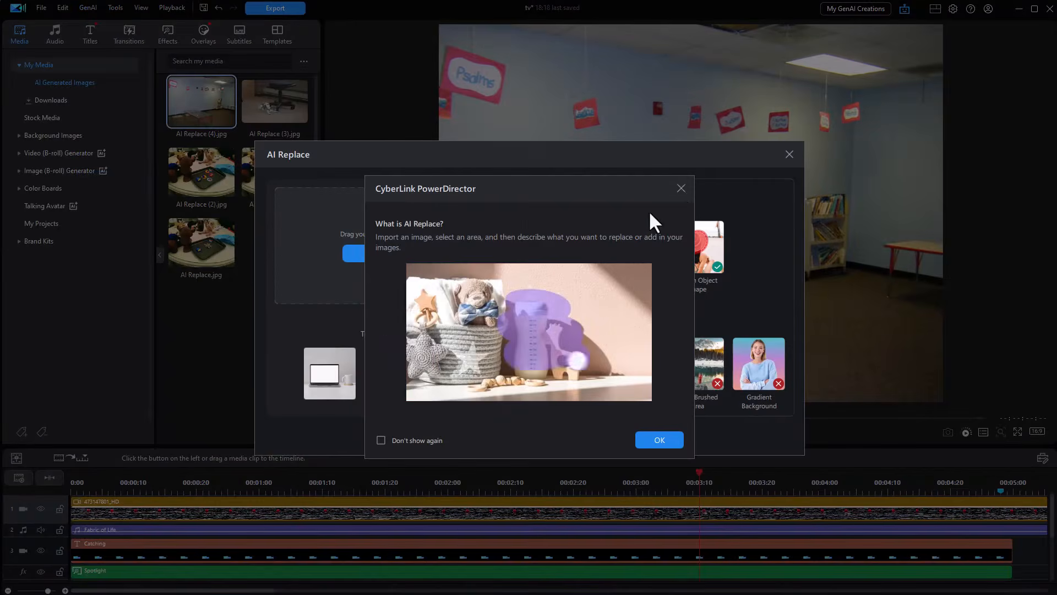
left_click(681, 188)
left_click(404, 256)
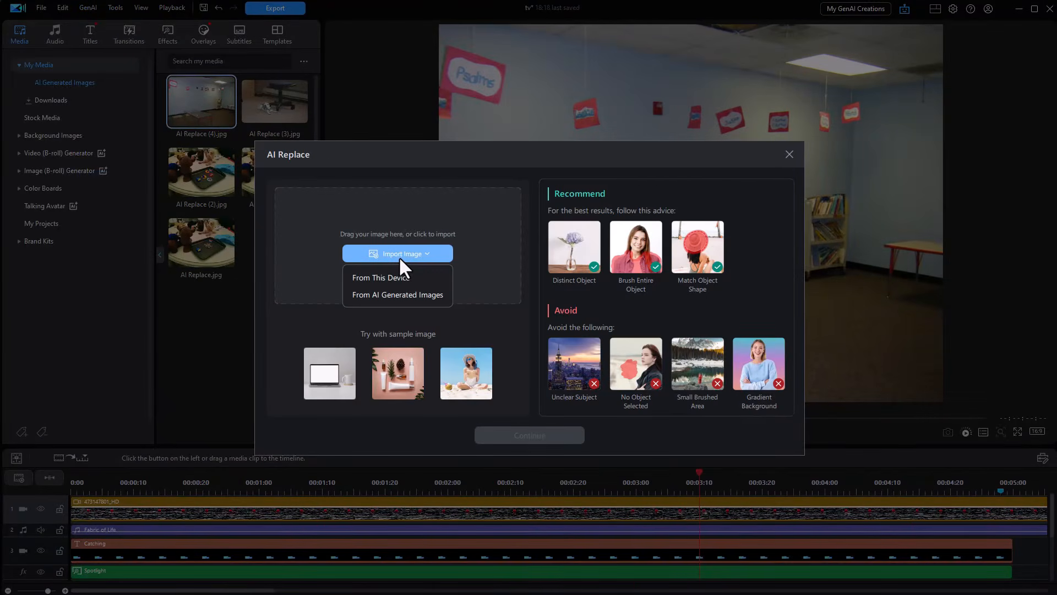
left_click(398, 276)
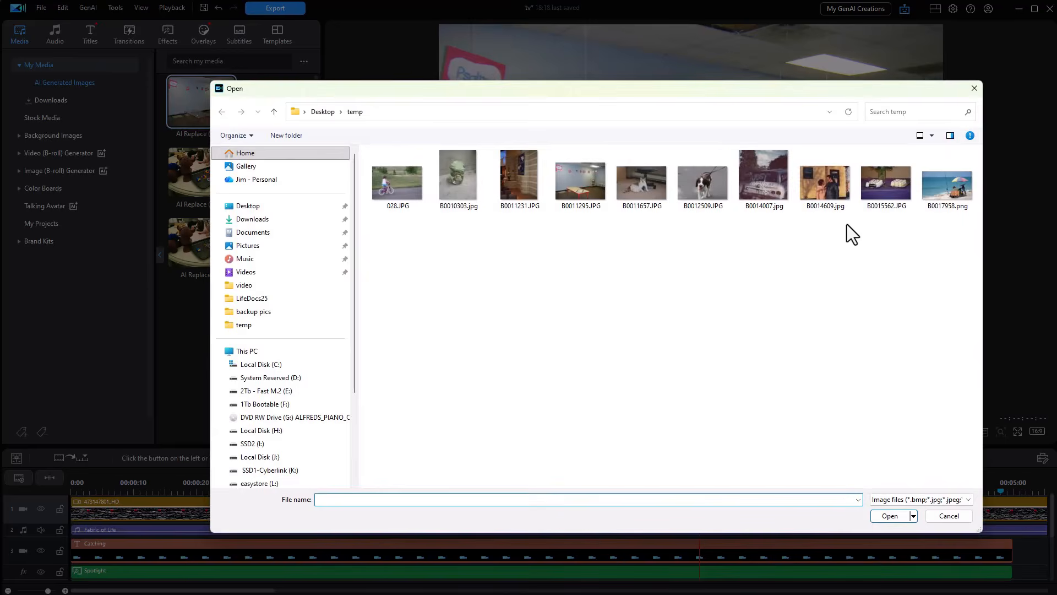
double_click(885, 189)
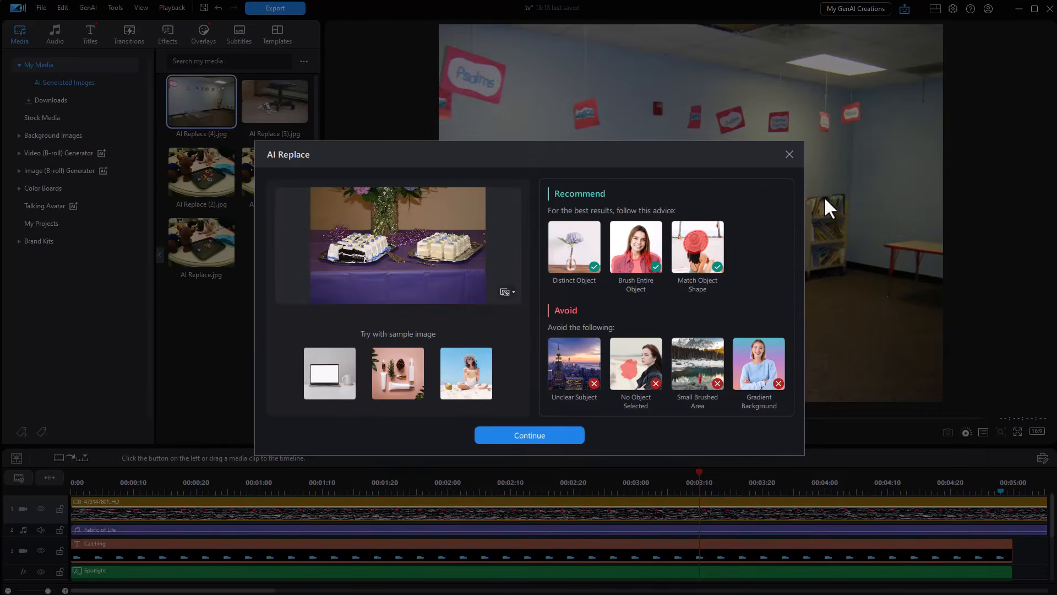
left_click(522, 438)
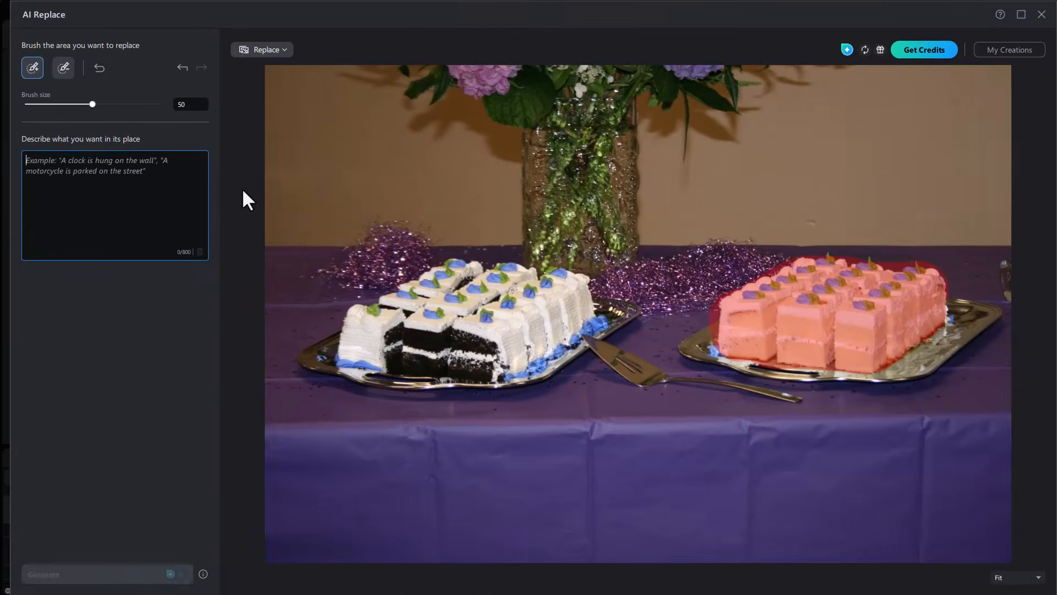
Generate a replacement for the masked cake on the right-hand tray described as "water pitcher", and compare the result with the original photo.
type("water pitcher")
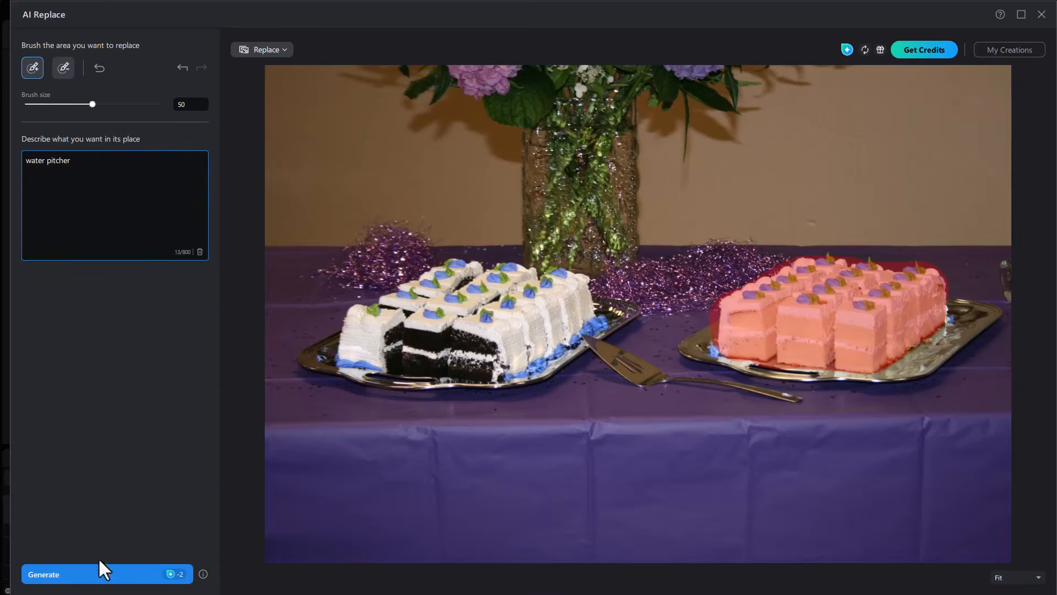
left_click(104, 574)
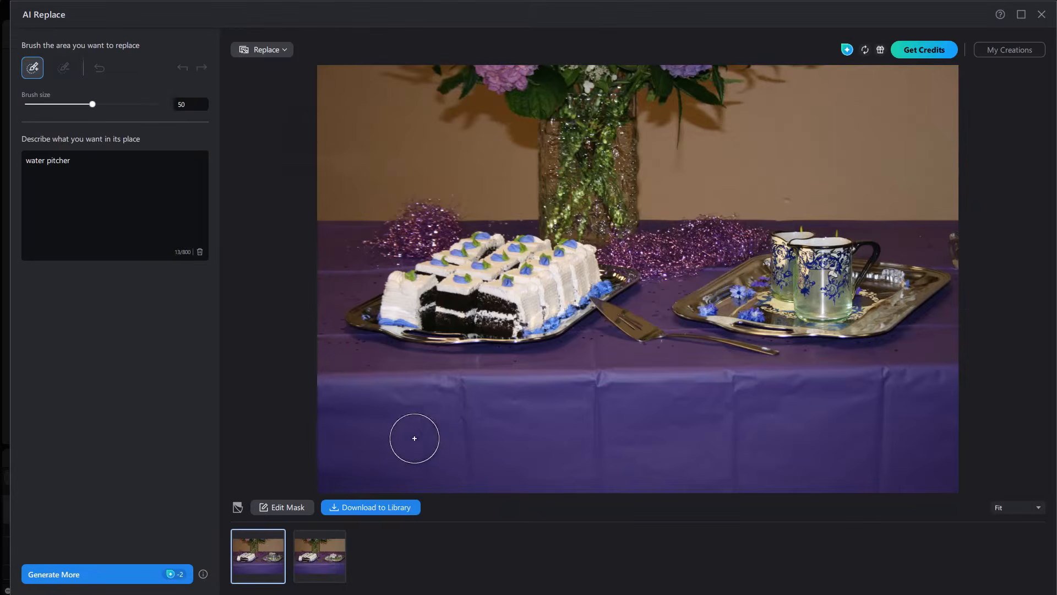
left_click(237, 508)
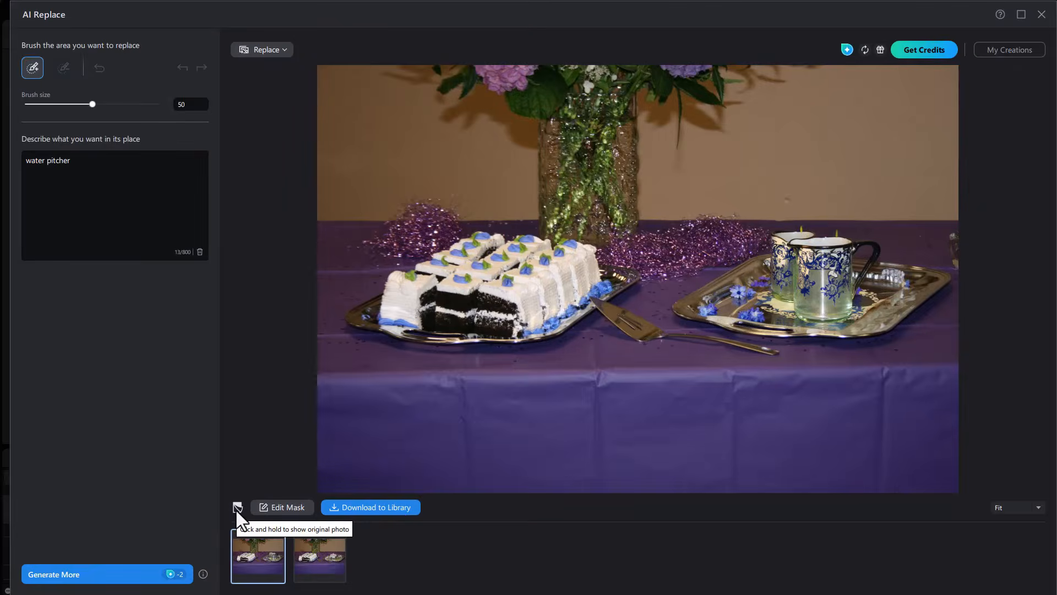
left_click(237, 509)
left_click(237, 508)
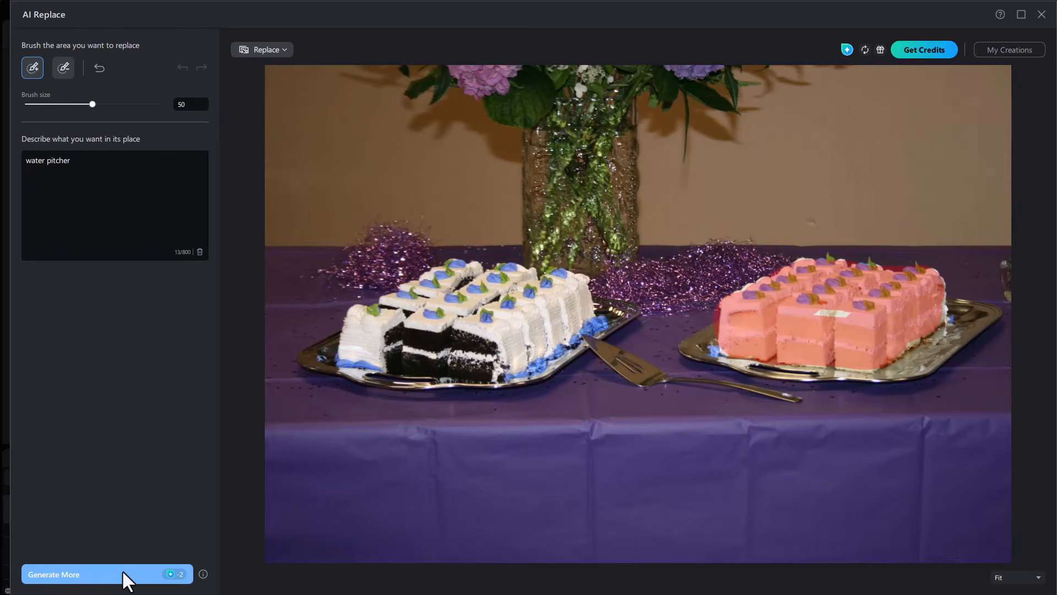
Return to the mask, change the replacement description to "tall solo water pitcher", and generate new images.
triple_click(72, 161)
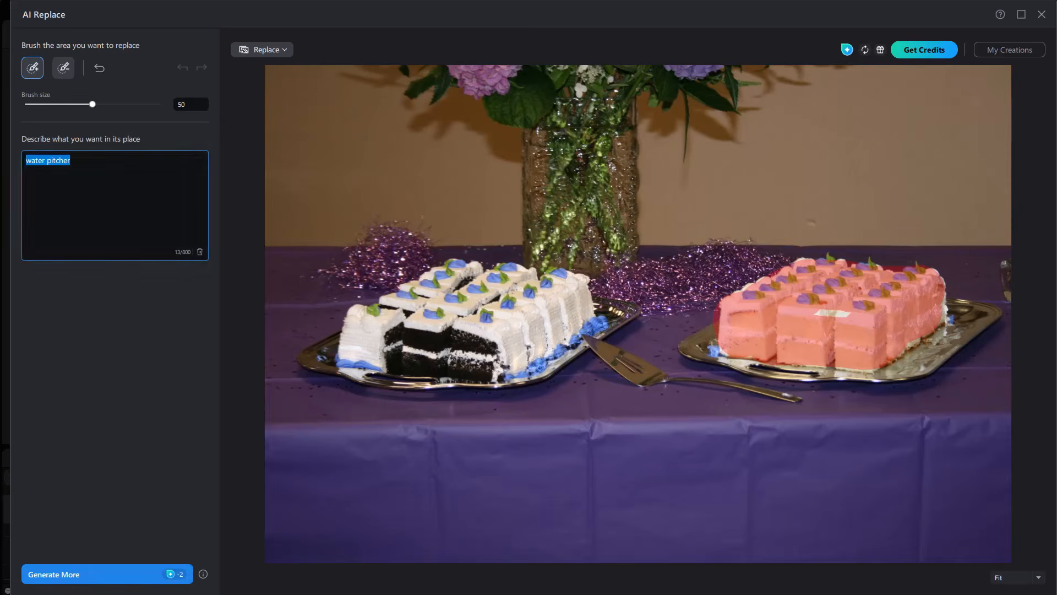
type("tall solo")
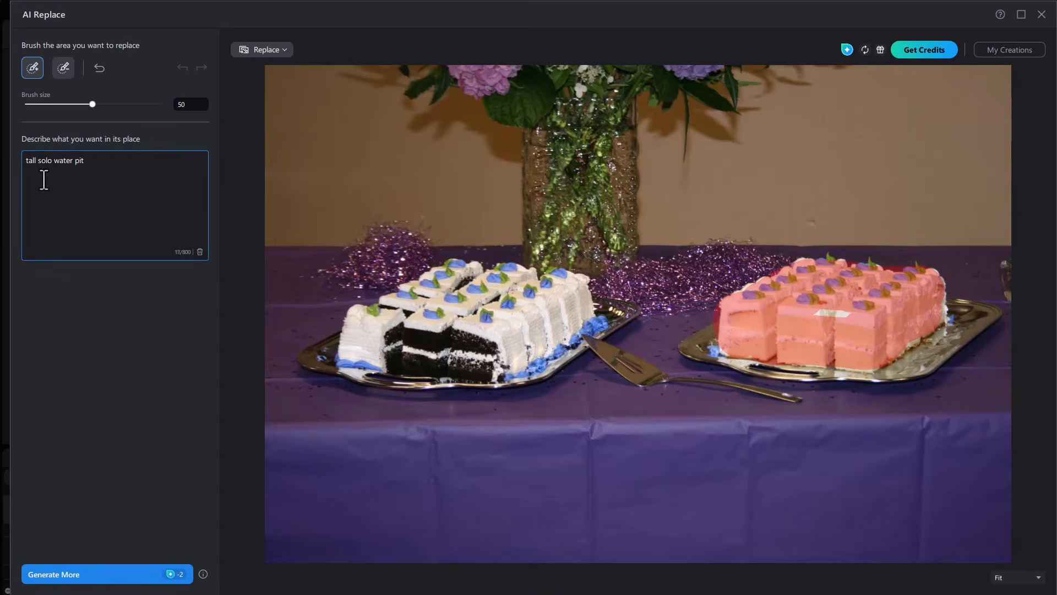
left_click(97, 573)
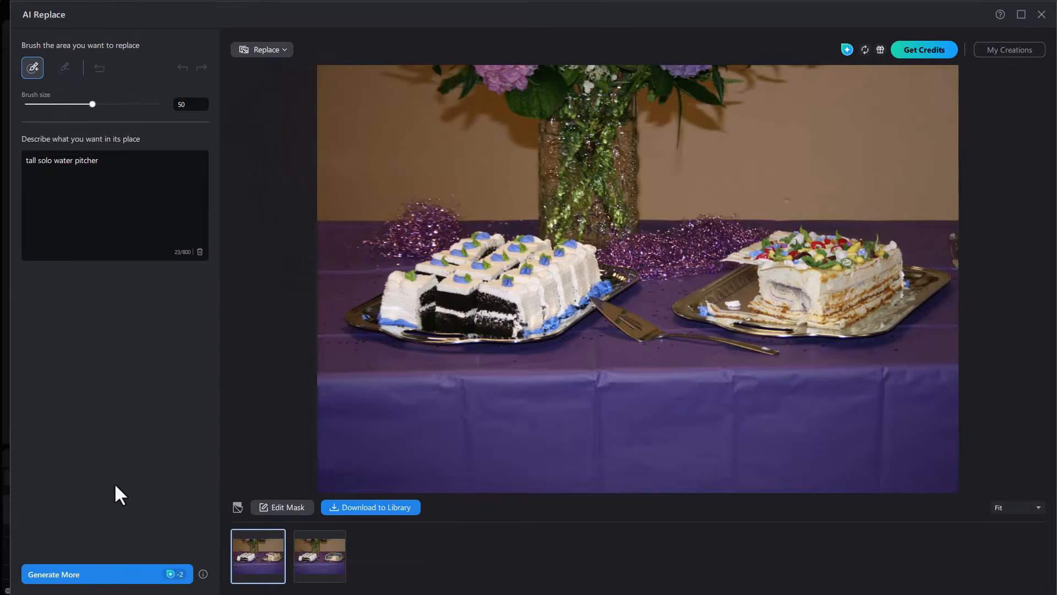